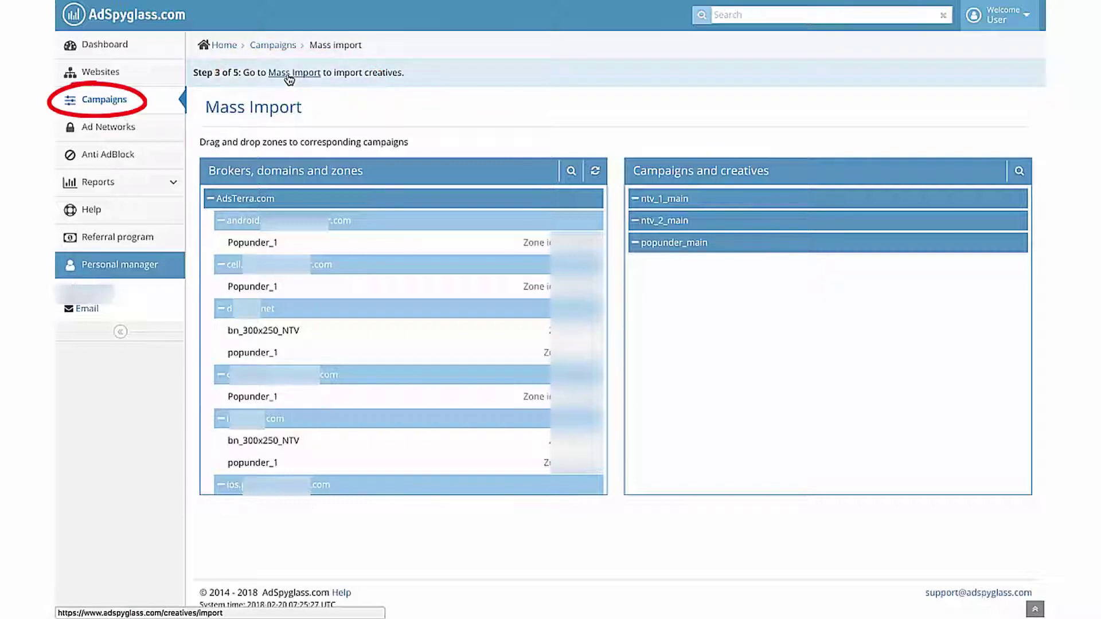
Show the Campaigns page listing ntv_1_main, ntv_2_main and popunder_main.
{"action": "left_click", "coordinate": [104, 99]}
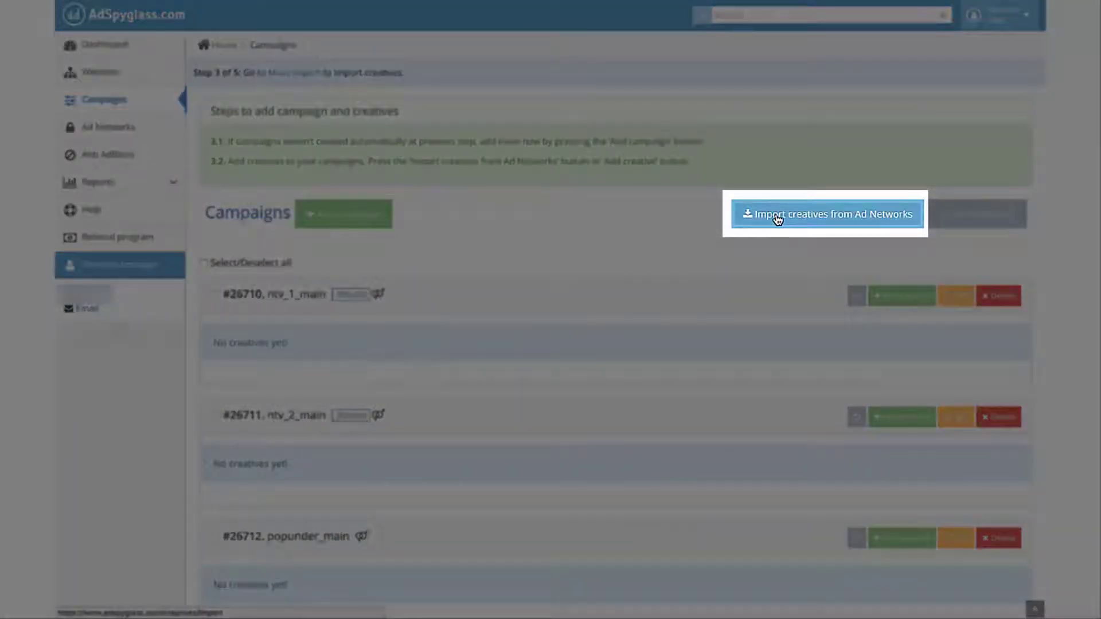
Go from creative import to Adsterra's code page, opening and cancelling the new-code form.
{"action": "left_click", "coordinate": [777, 217]}
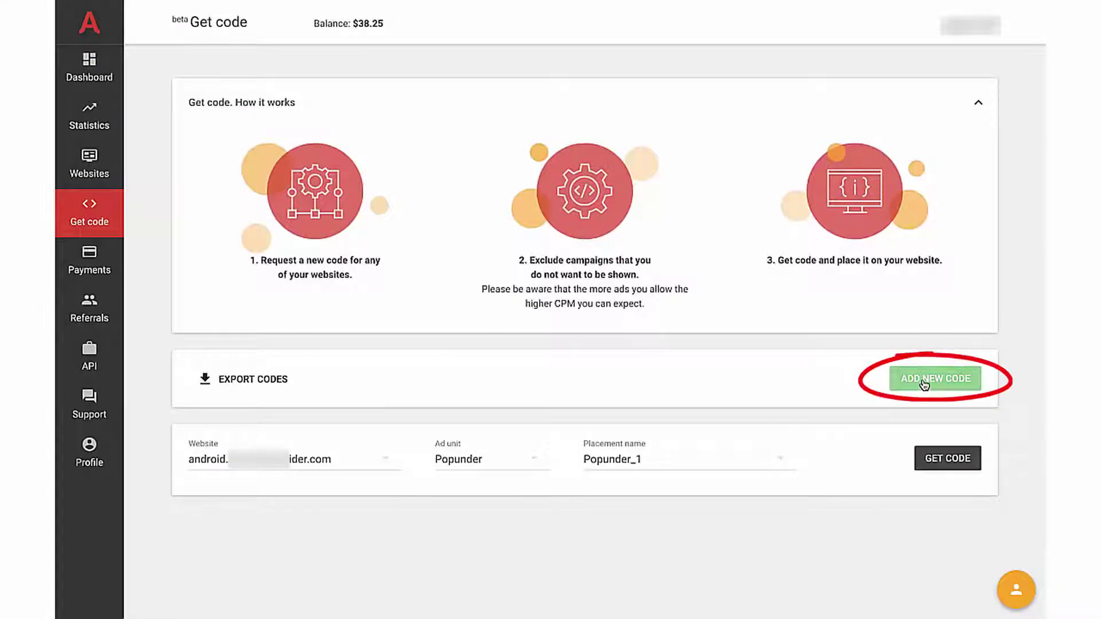
{"action": "left_click", "coordinate": [924, 384]}
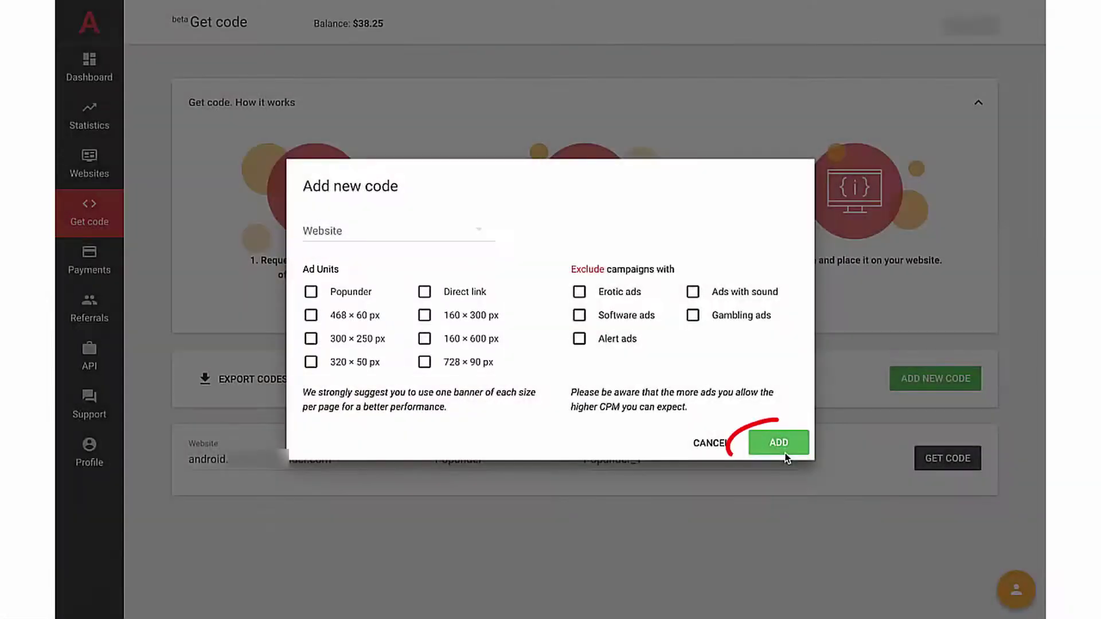
{"action": "left_click", "coordinate": [726, 442]}
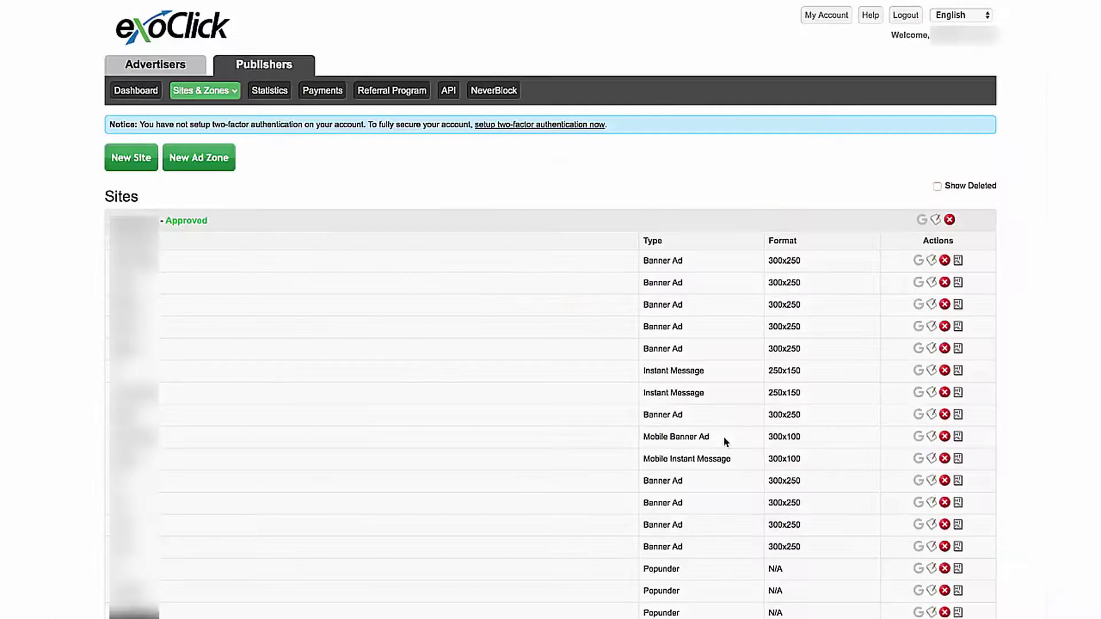
Start a new ExoClick ad zone from Sites & Zones, keeping Banner Ad as the type.
{"action": "left_click", "coordinate": [205, 90]}
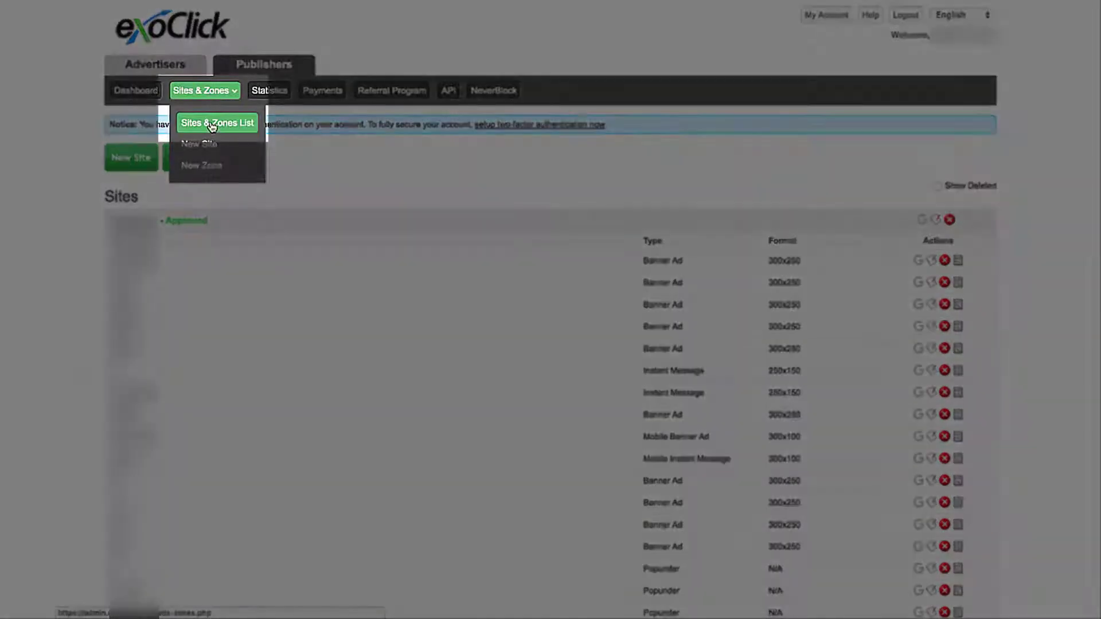
{"action": "left_click", "coordinate": [212, 127]}
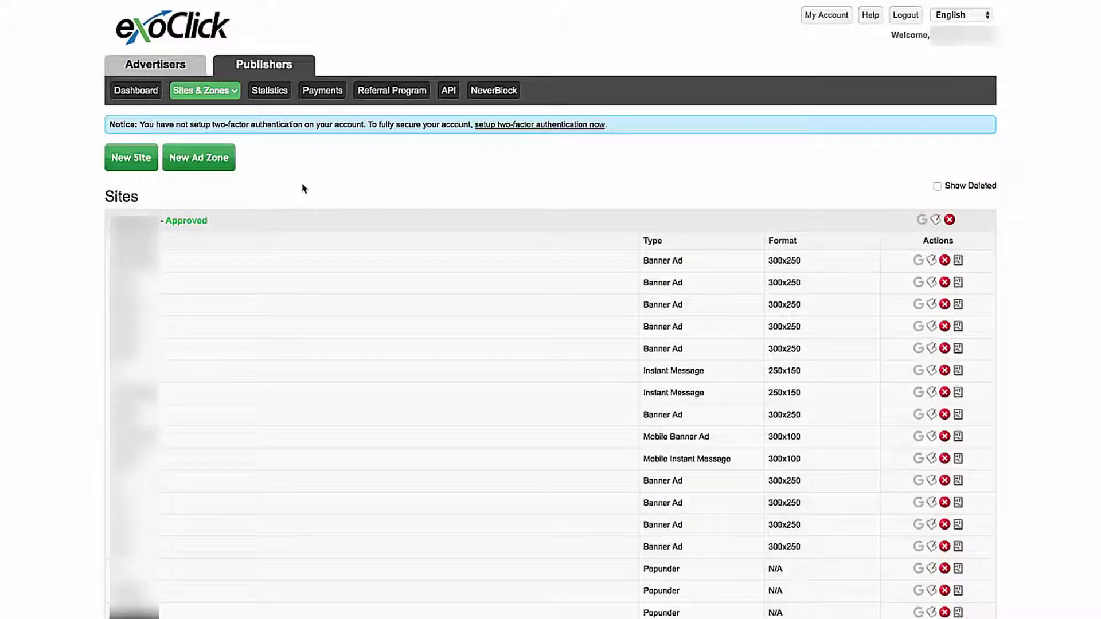
{"action": "left_click", "coordinate": [210, 161]}
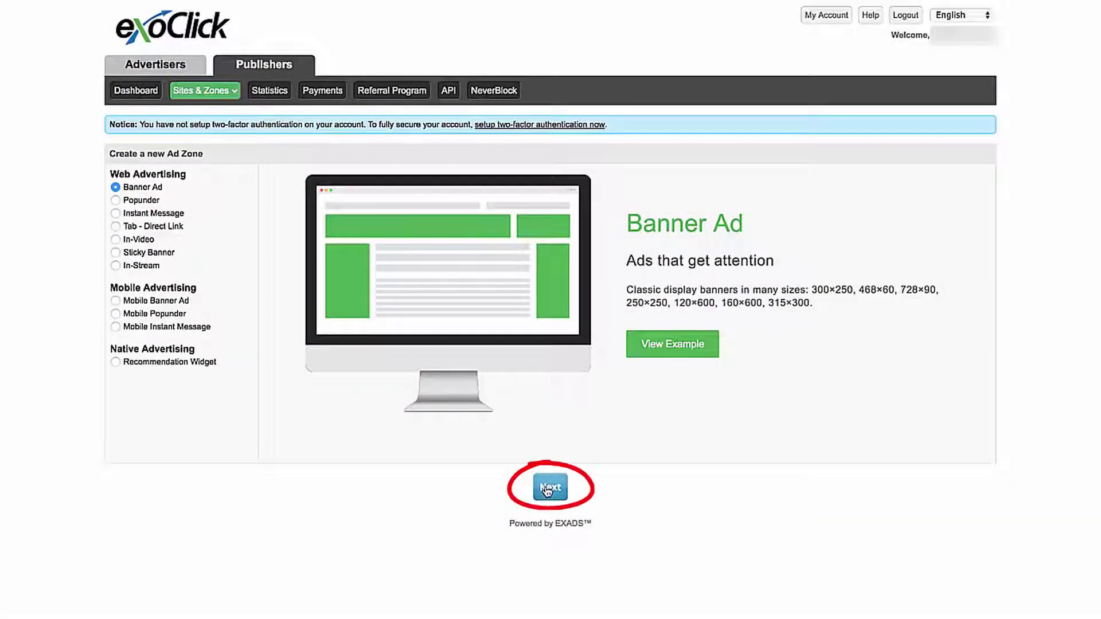
{"action": "left_click", "coordinate": [547, 490]}
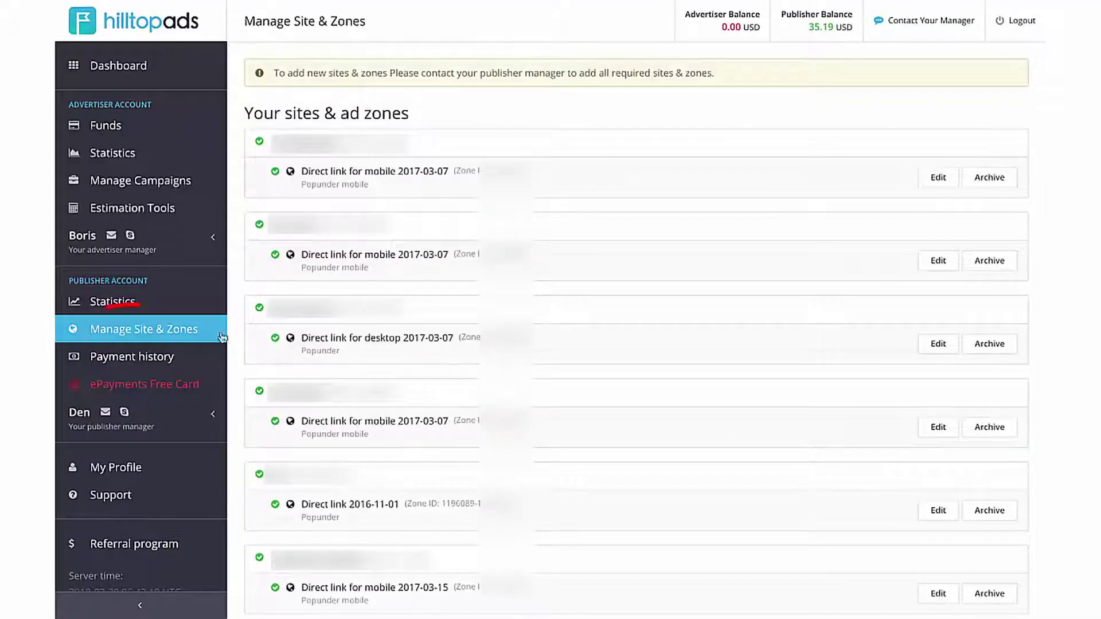
Review HilltopAds' Manage Site & Zones page, then return to AdSpyglass Mass Import.
{"action": "left_click", "coordinate": [158, 334]}
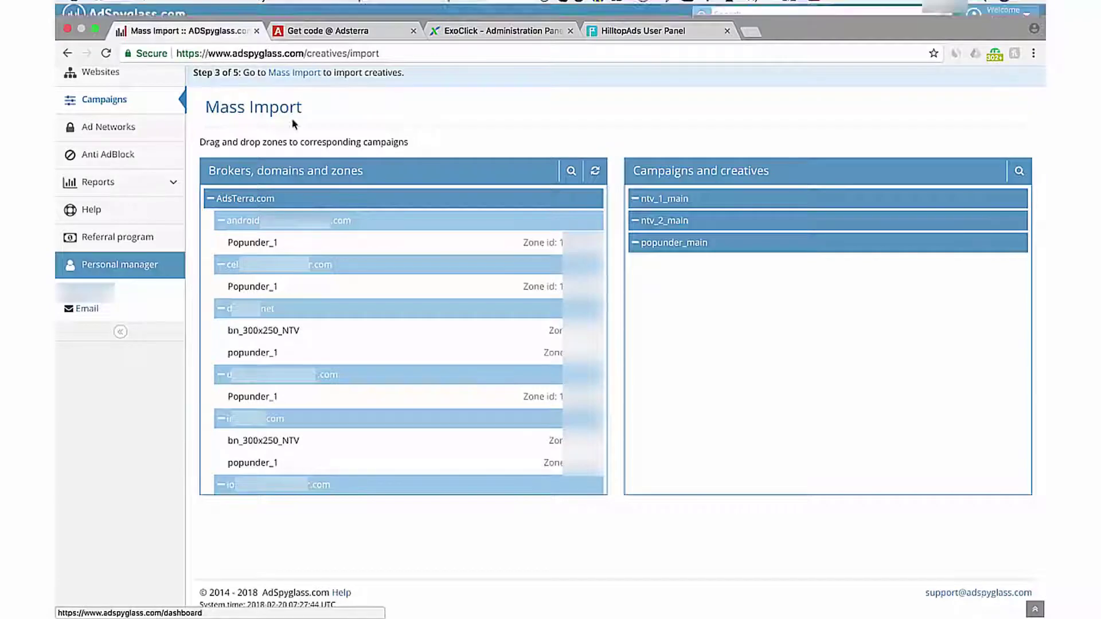
In full screen, drag popunder_1 onto popunder_main and create the adsterra creative.
{"action": "key", "text": "super+shift+f"}
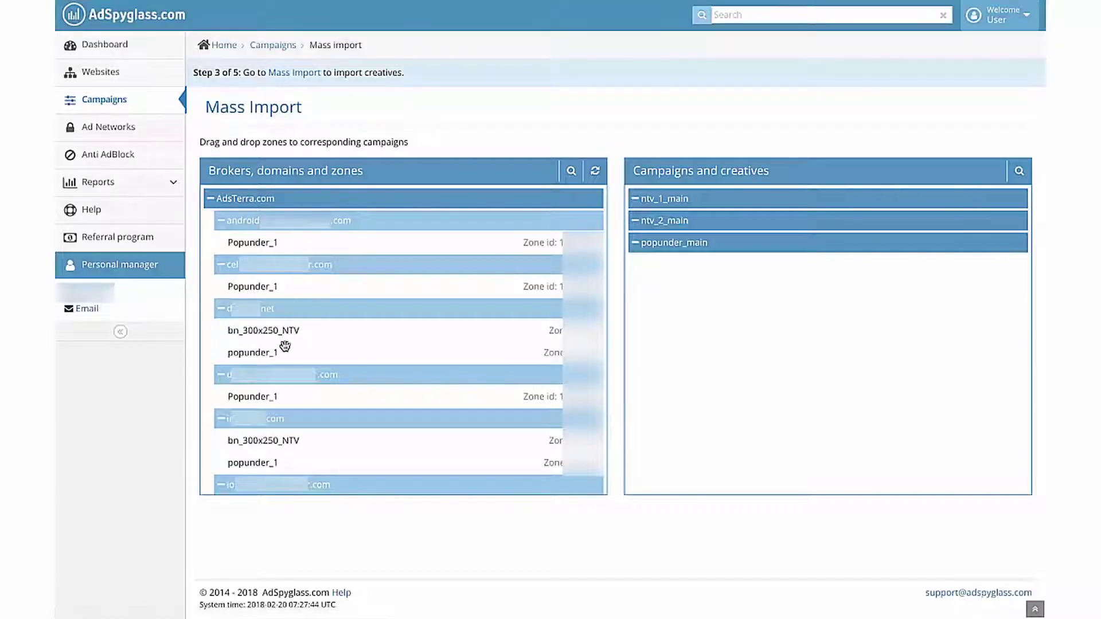
{"action": "left_click_drag", "start_coordinate": [280, 355], "coordinate": [655, 245]}
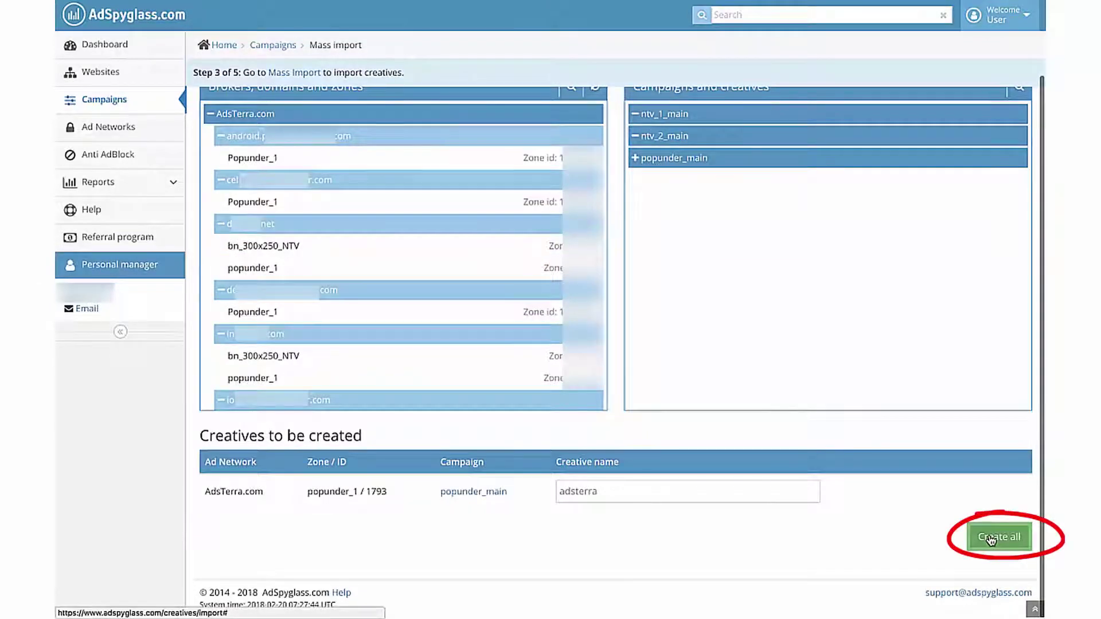
{"action": "left_click", "coordinate": [999, 537]}
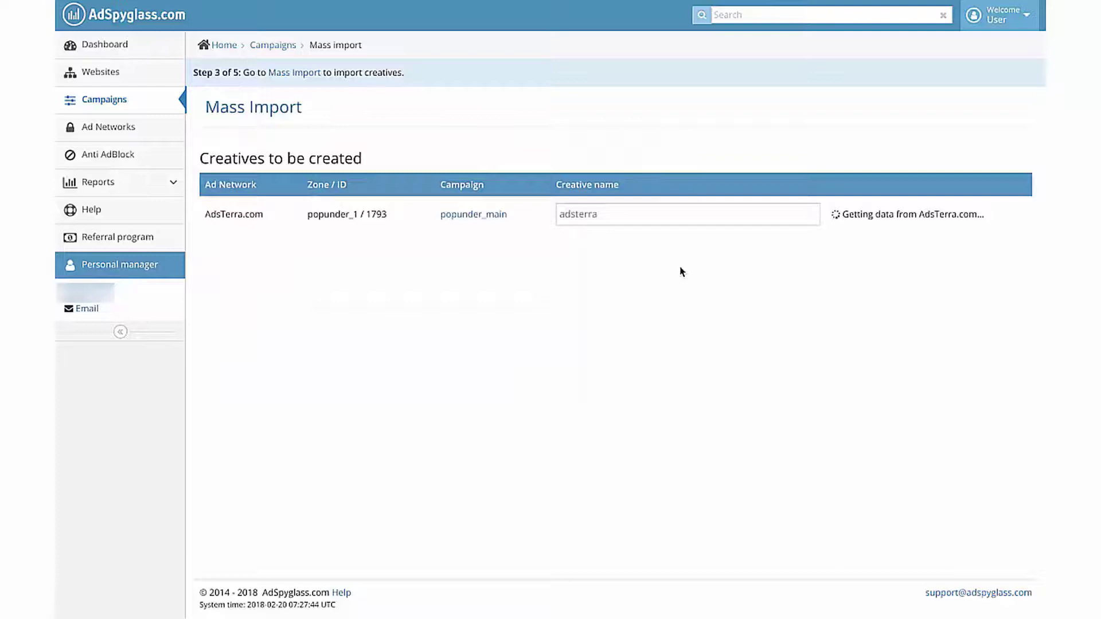
{"action": "left_click", "coordinate": [300, 72]}
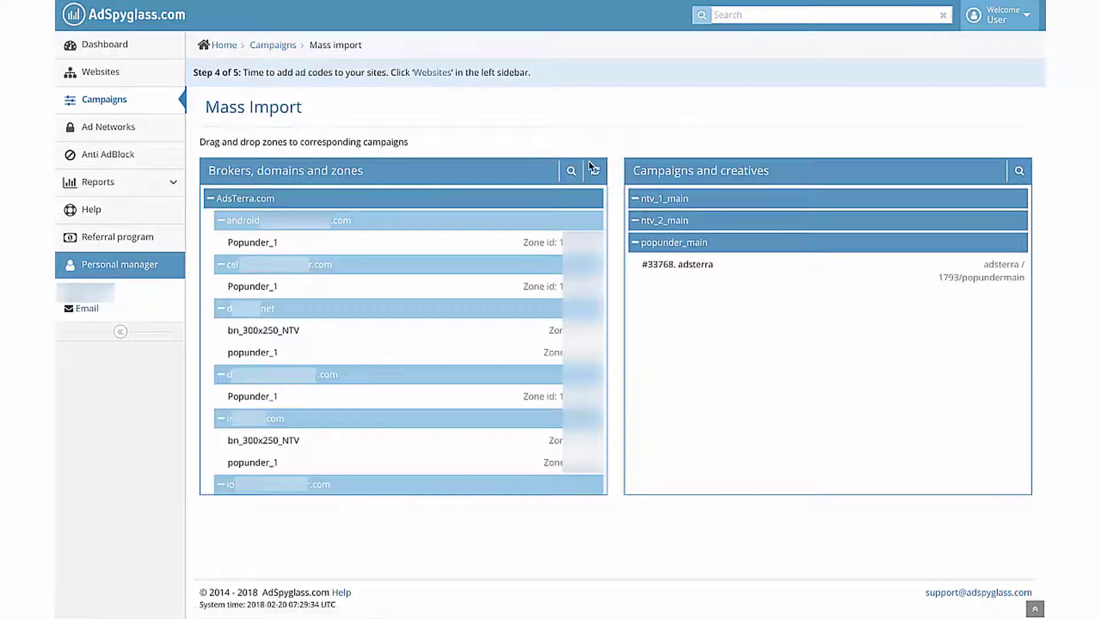